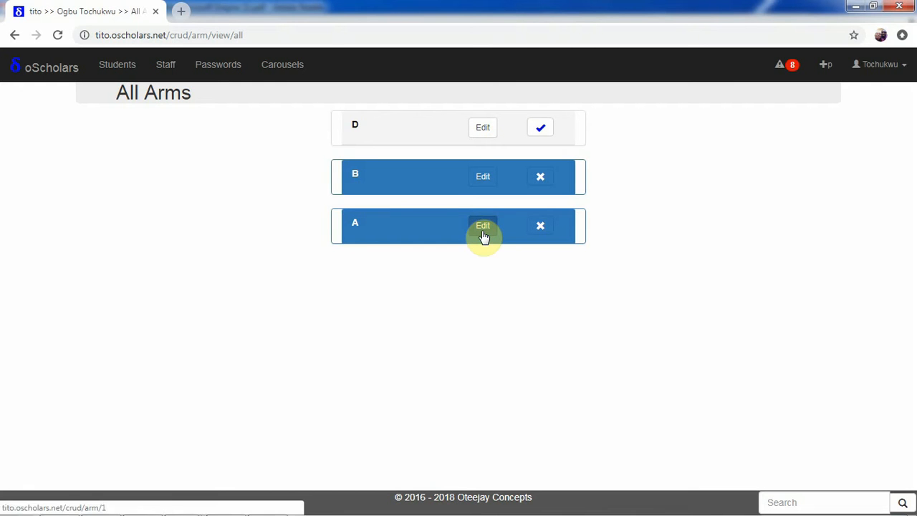
- Create a new arm named C with position 3 from the admin home and save it
click(44, 66)
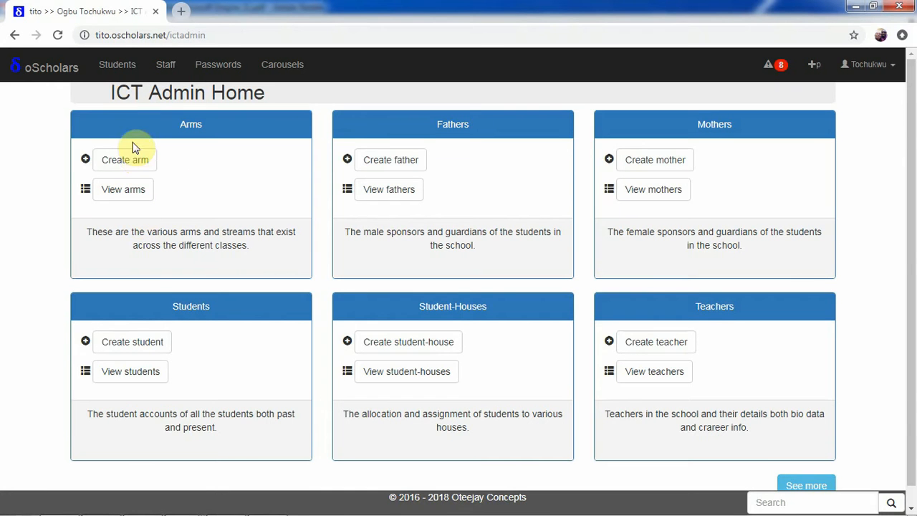
click(132, 161)
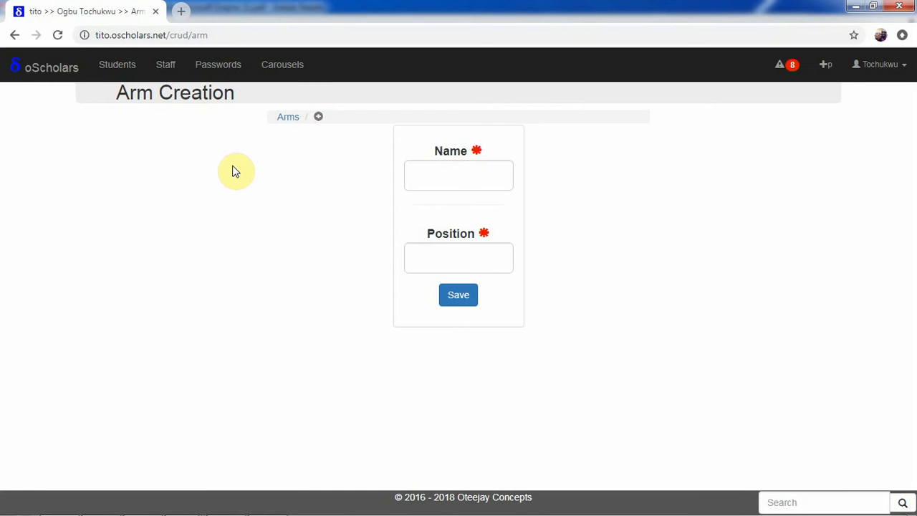
click(452, 175)
text(C)
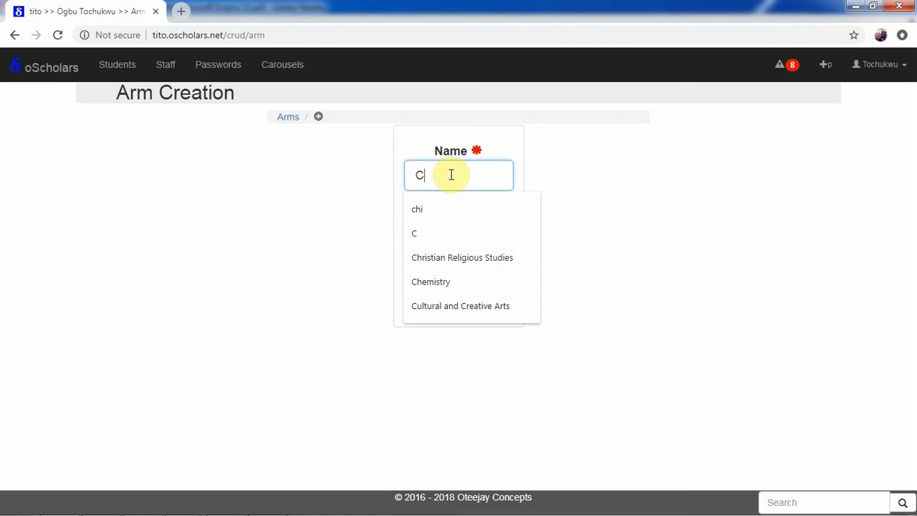
click(335, 213)
click(425, 255)
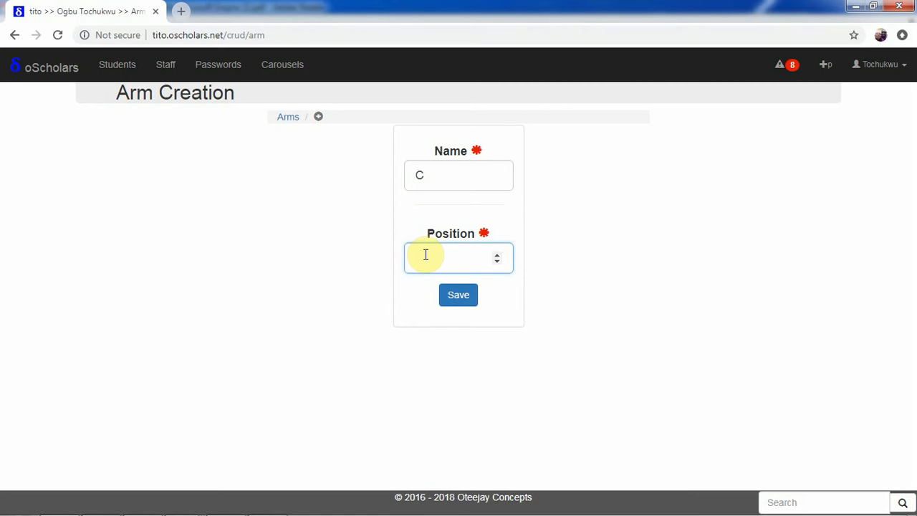
text(3)
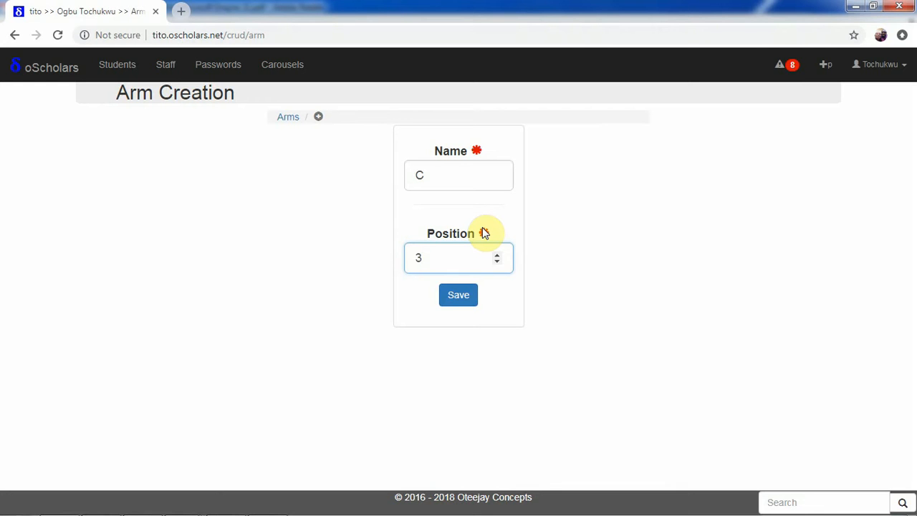
click(460, 296)
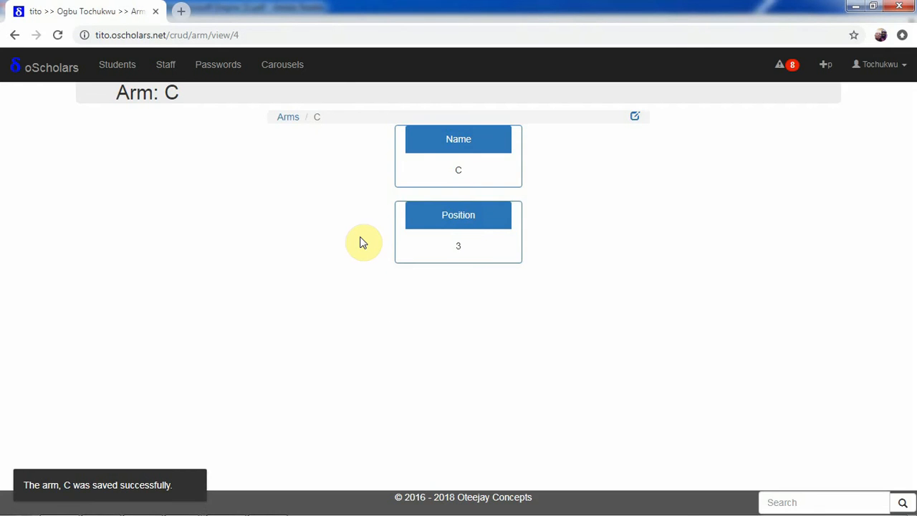
- Open the update form of arm C from the list of all arms, then return to the list
click(287, 119)
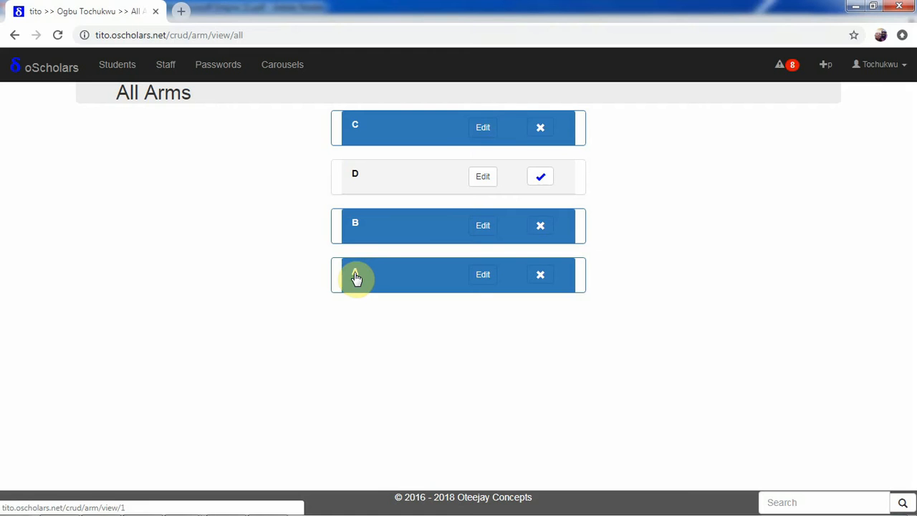
click(482, 129)
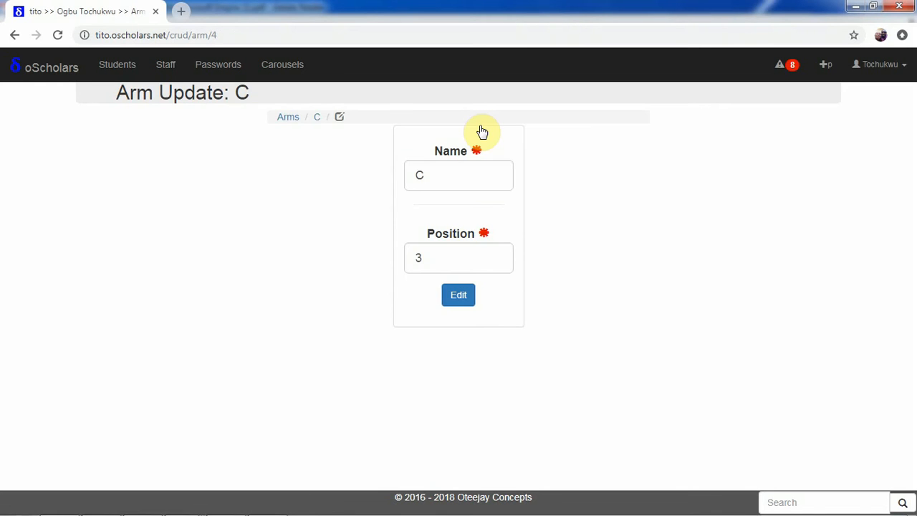
click(287, 117)
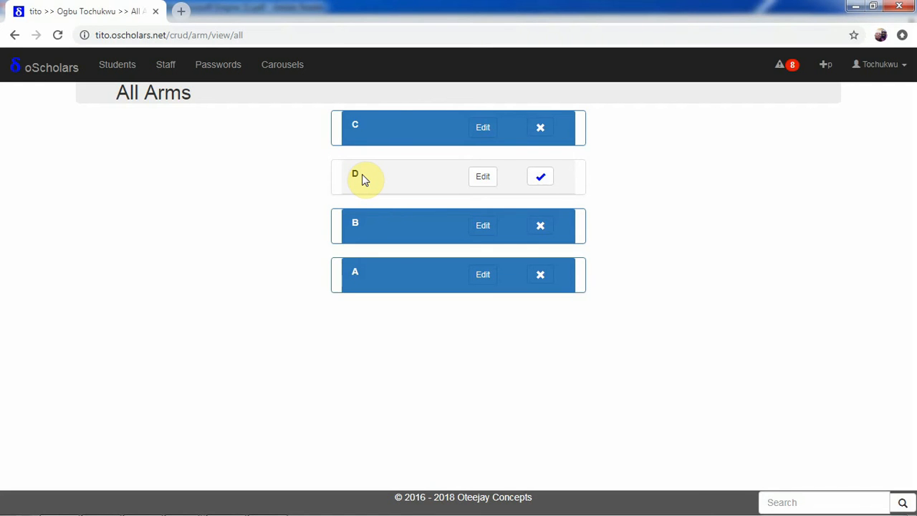
- Activate the inactive arm D and rename it as Blue
click(545, 179)
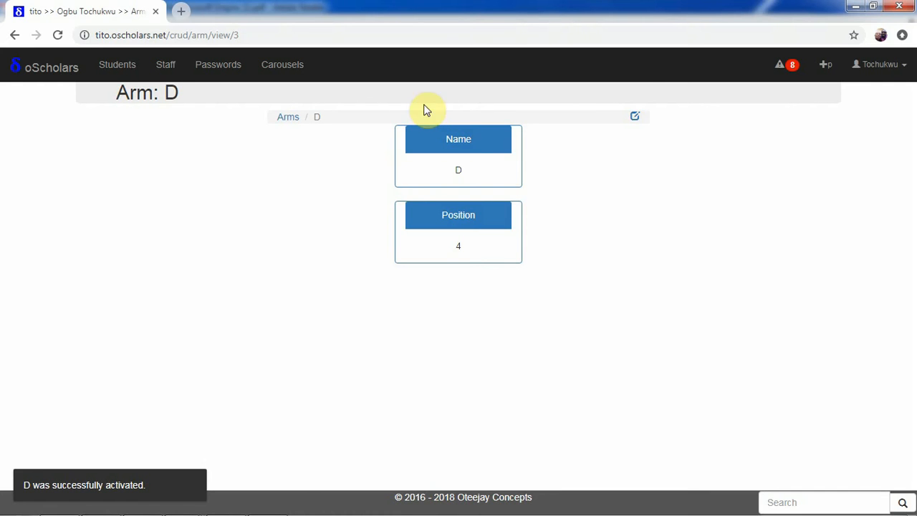
click(634, 116)
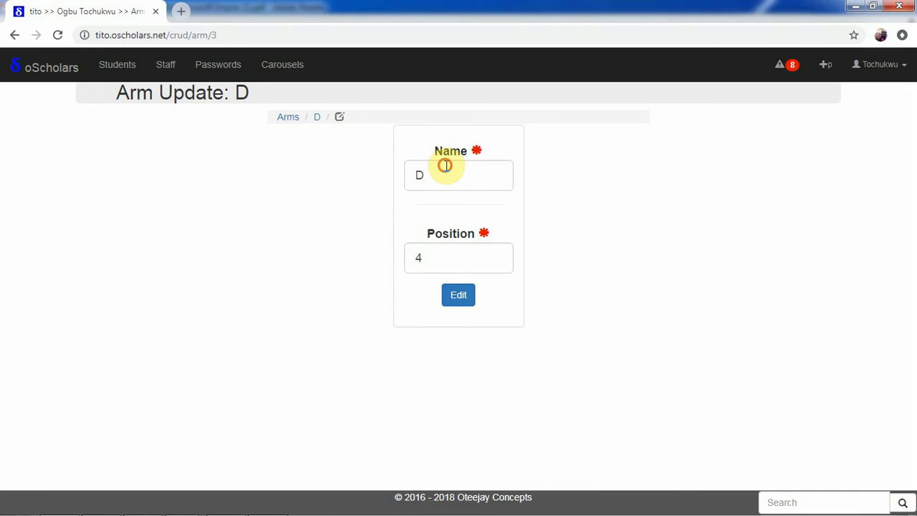
click(445, 165)
key(BackSpace)
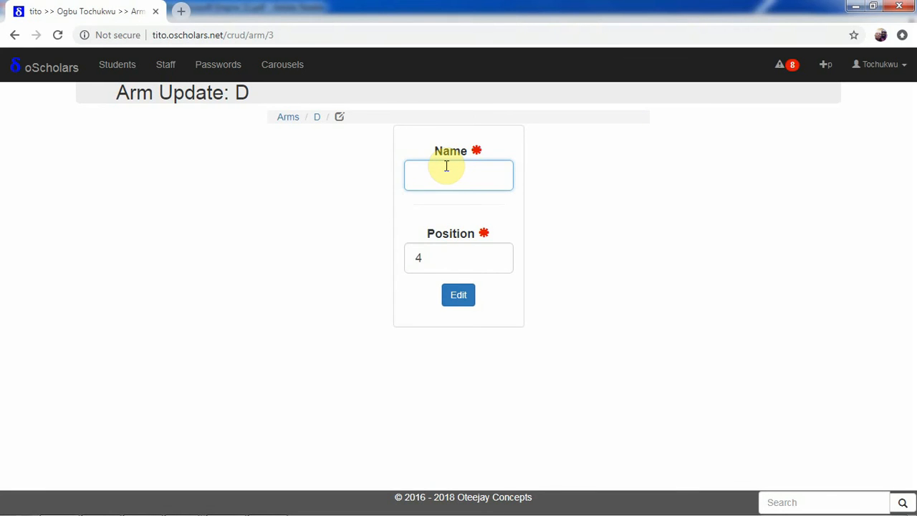
text(Blue)
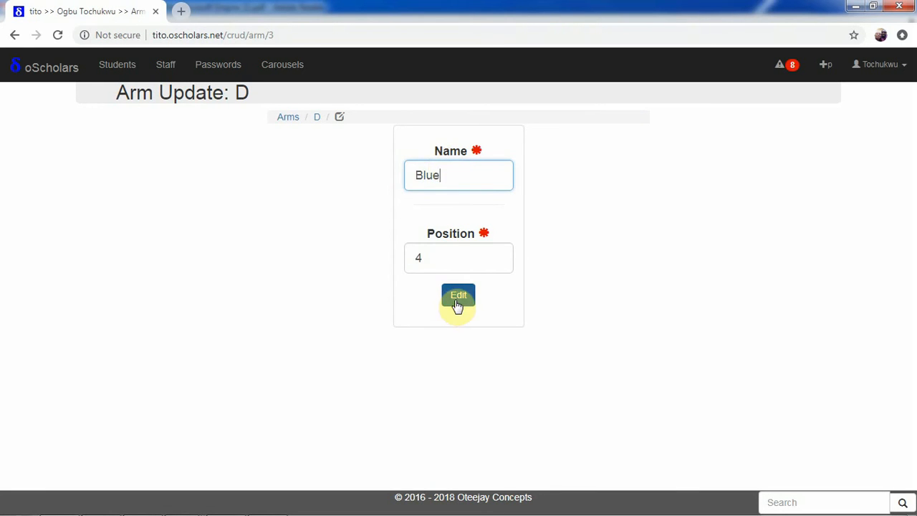
click(457, 304)
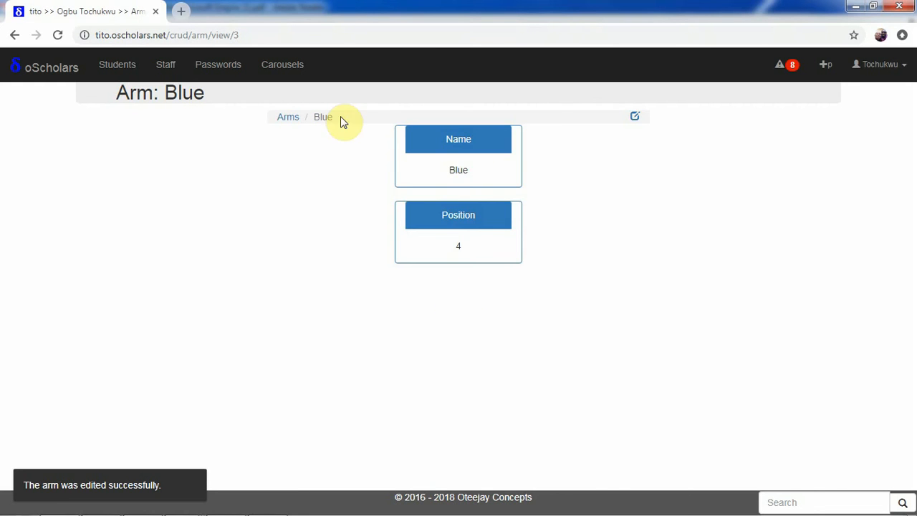
- Rename arm B as Silver, save the edit and return to the list of arms
click(289, 118)
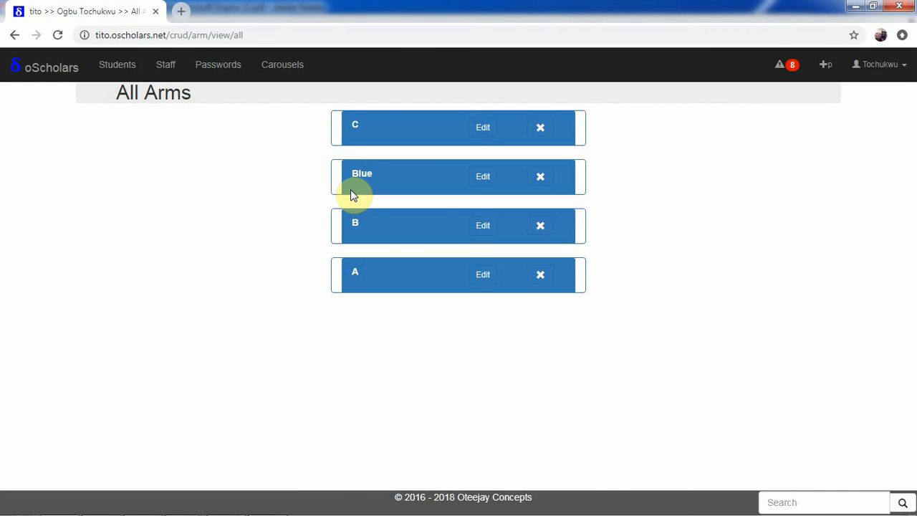
click(481, 227)
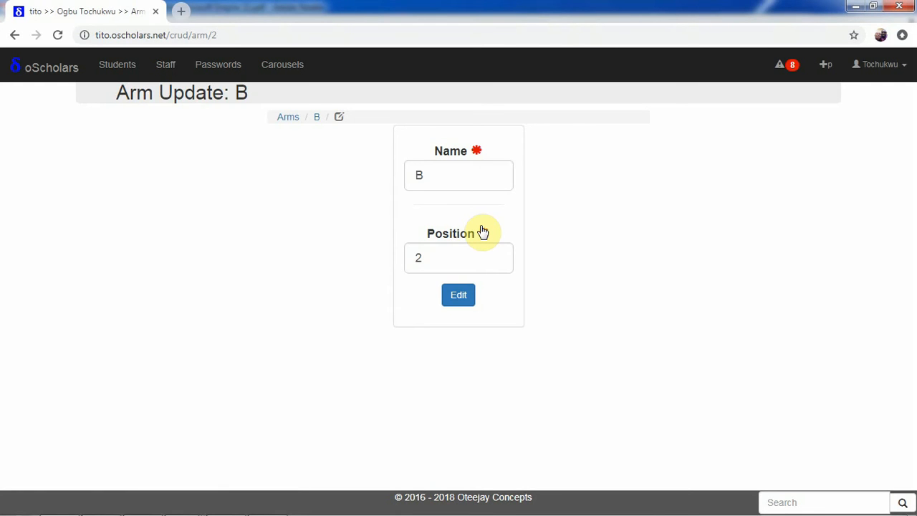
click(451, 183)
key(BackSpace)
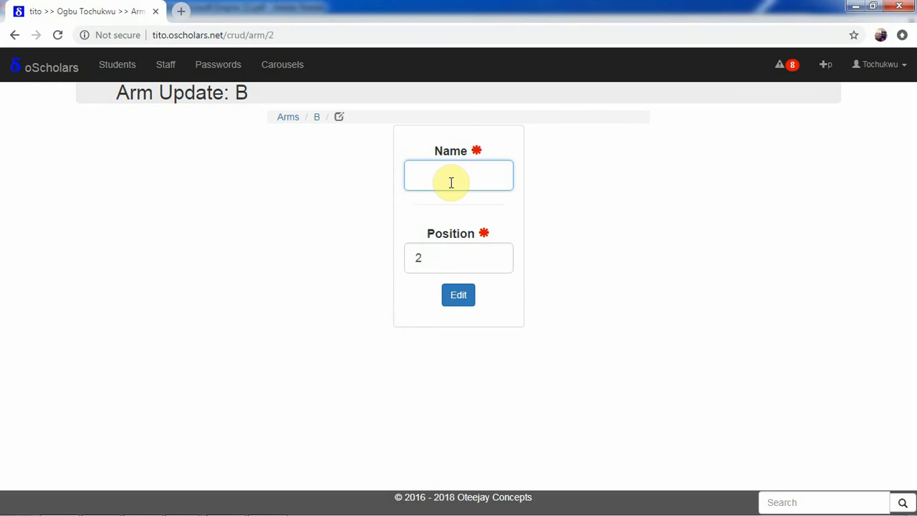
text(Silver)
click(458, 301)
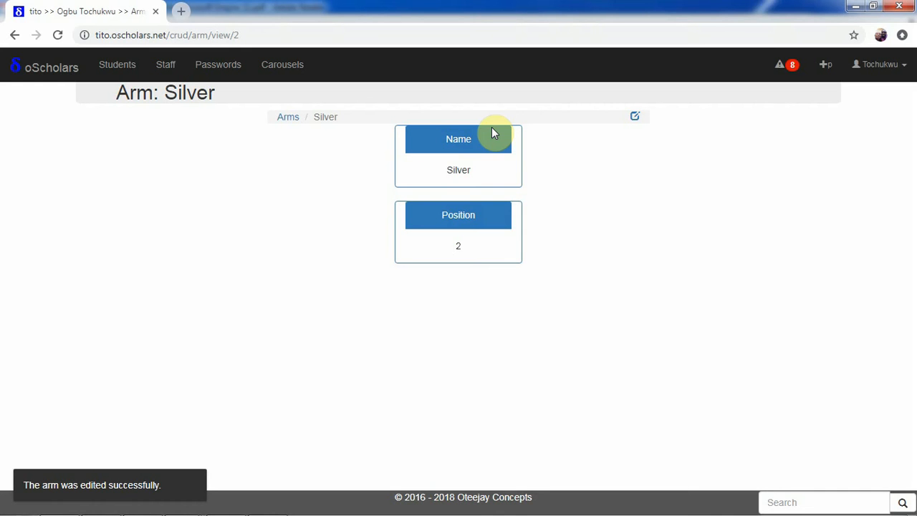
click(291, 123)
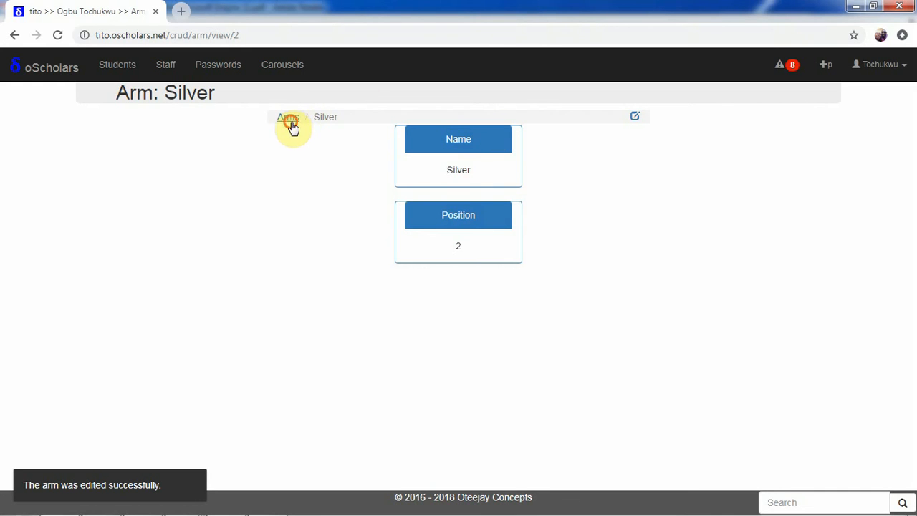
- Create a new arm named X with position 1 from the admin home and save it
click(35, 72)
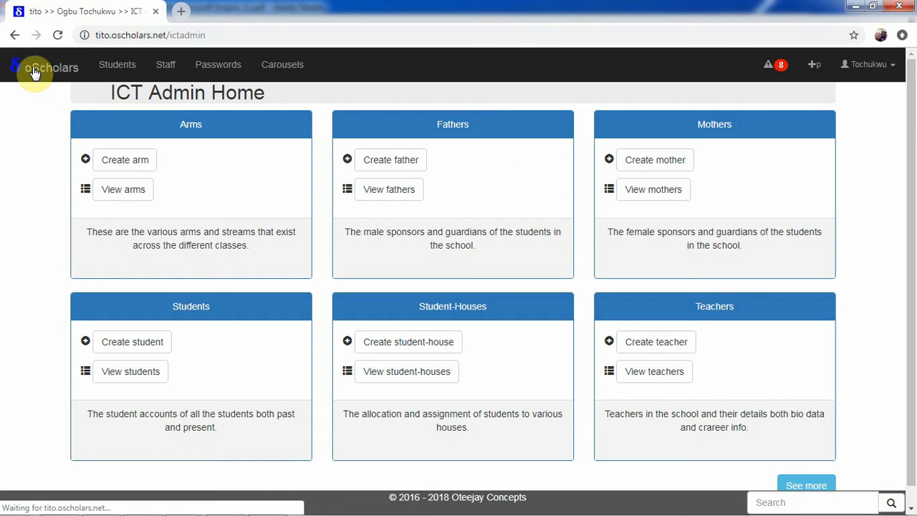
click(143, 156)
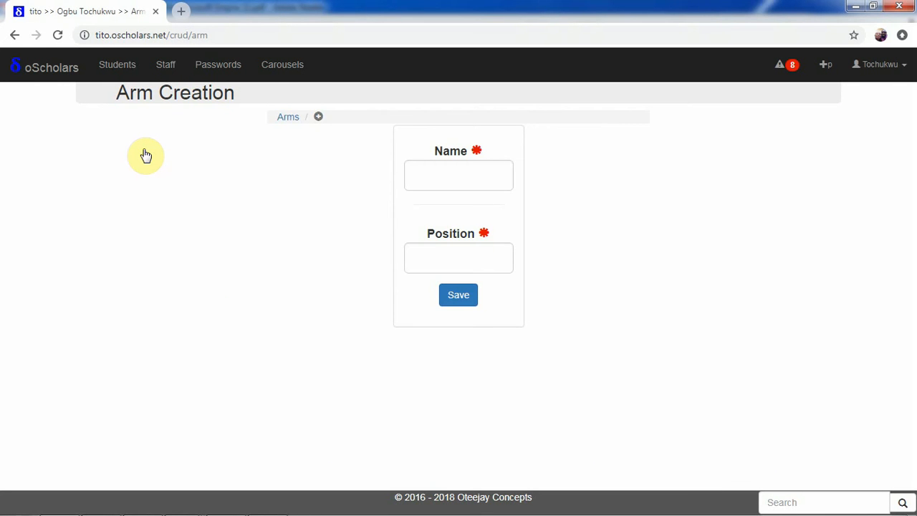
click(425, 182)
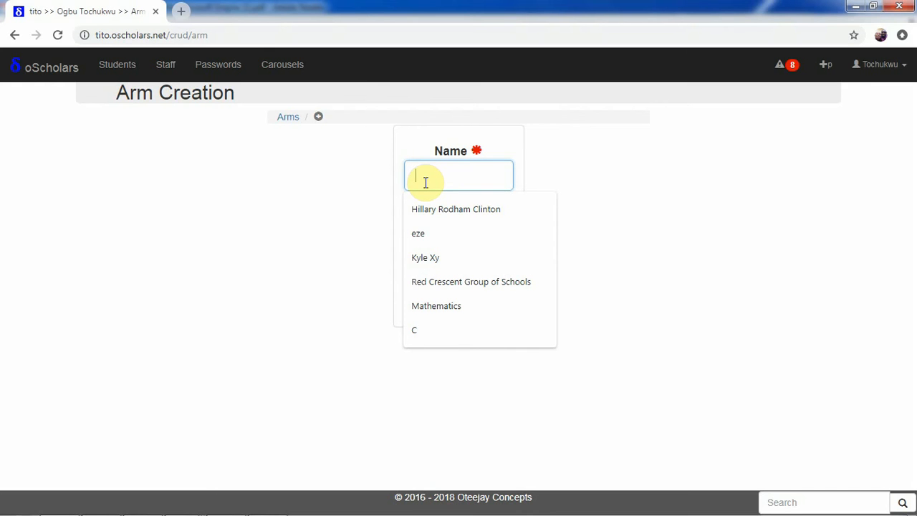
text(X)
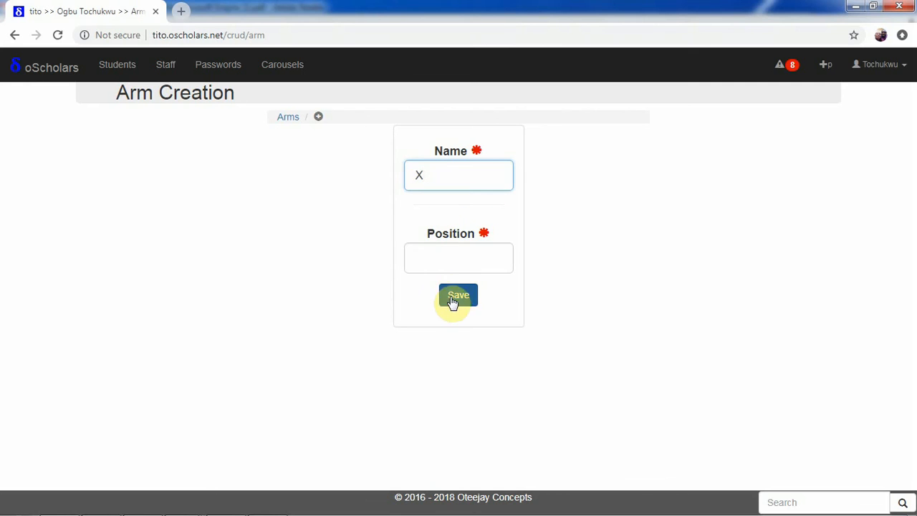
click(424, 258)
text(1)
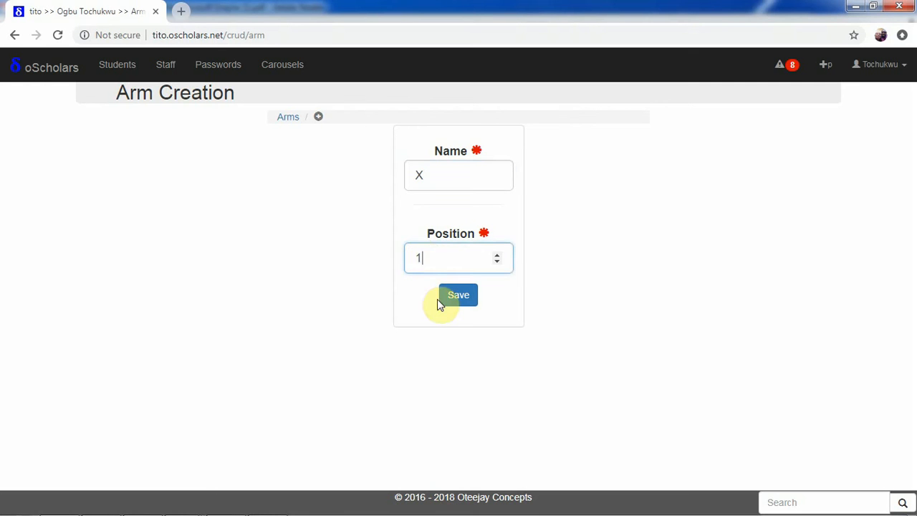
click(450, 303)
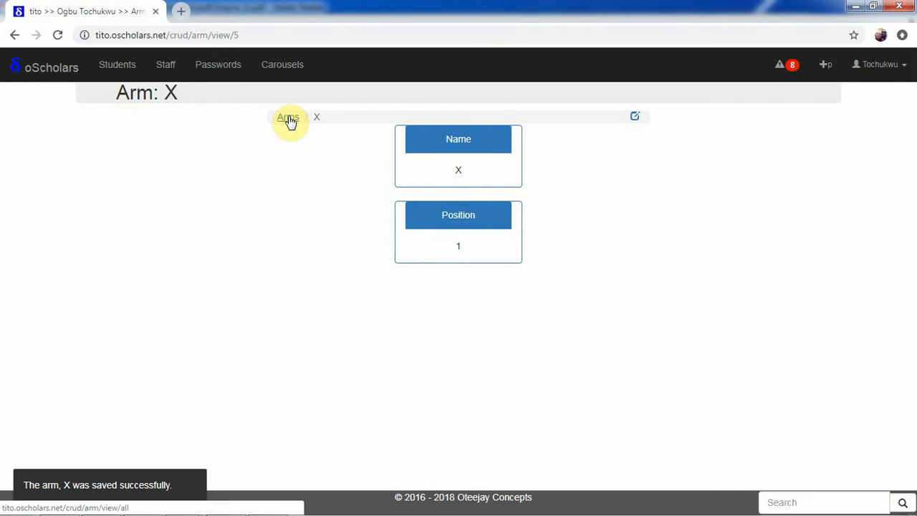
- Create another arm named Y with position 2 from the admin home and save it
drag(288, 116, 68, 84)
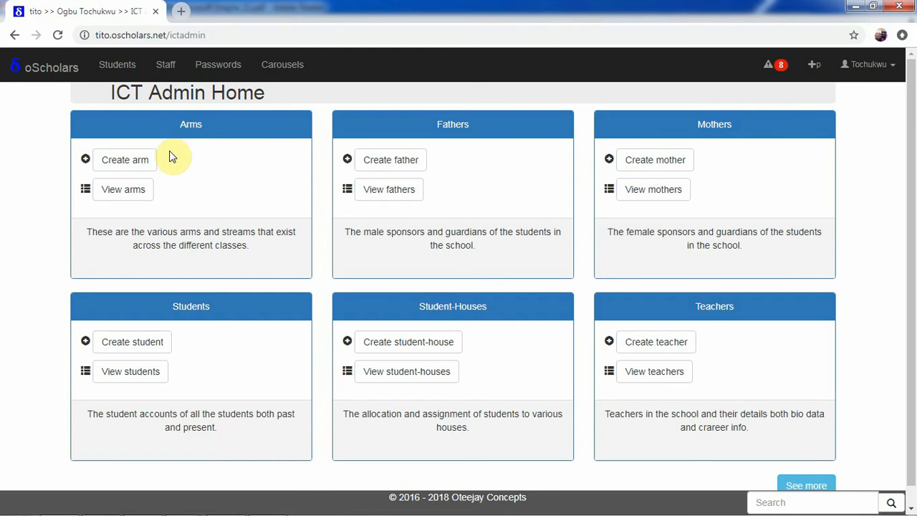
click(122, 172)
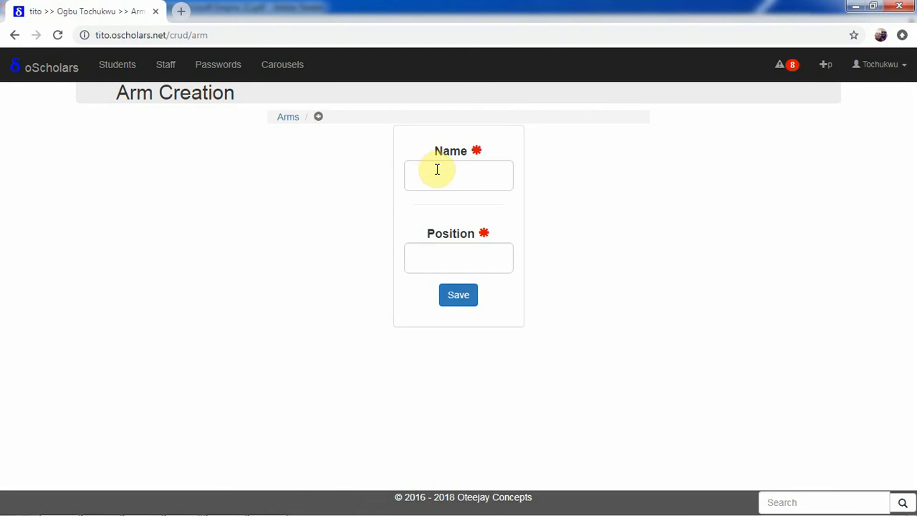
click(437, 169)
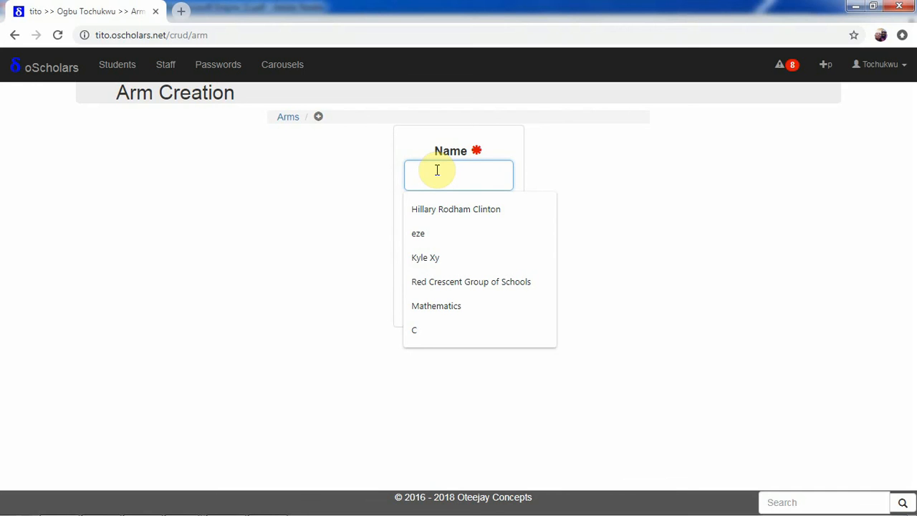
text(Y)
click(461, 254)
text(2)
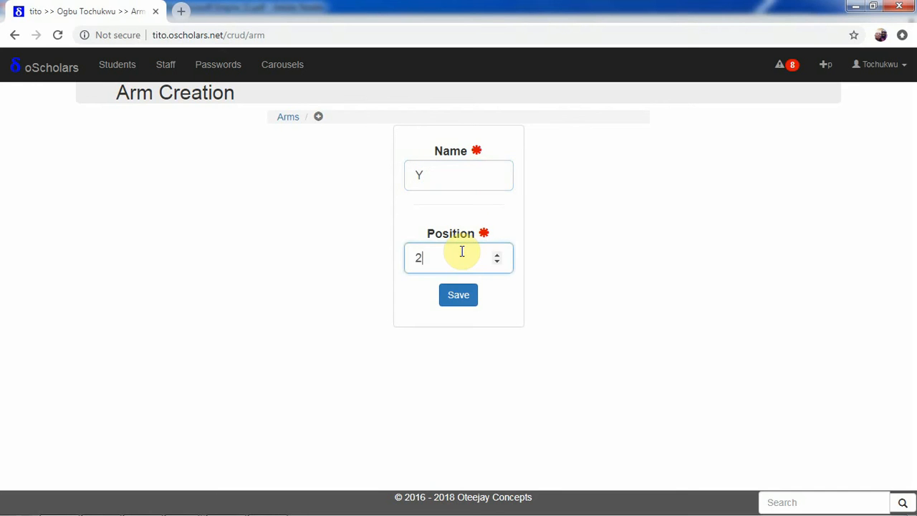
click(458, 300)
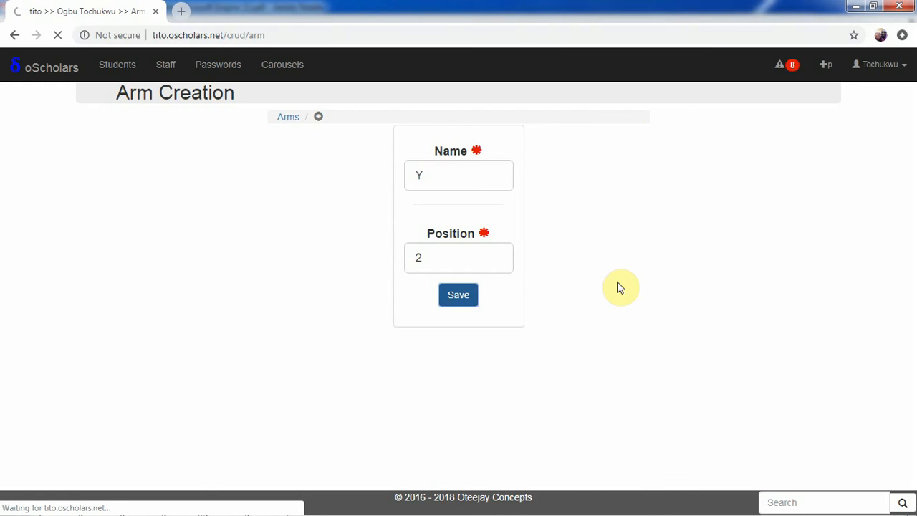
- Deactivate the arms C and Blue from the list of all arms
click(291, 119)
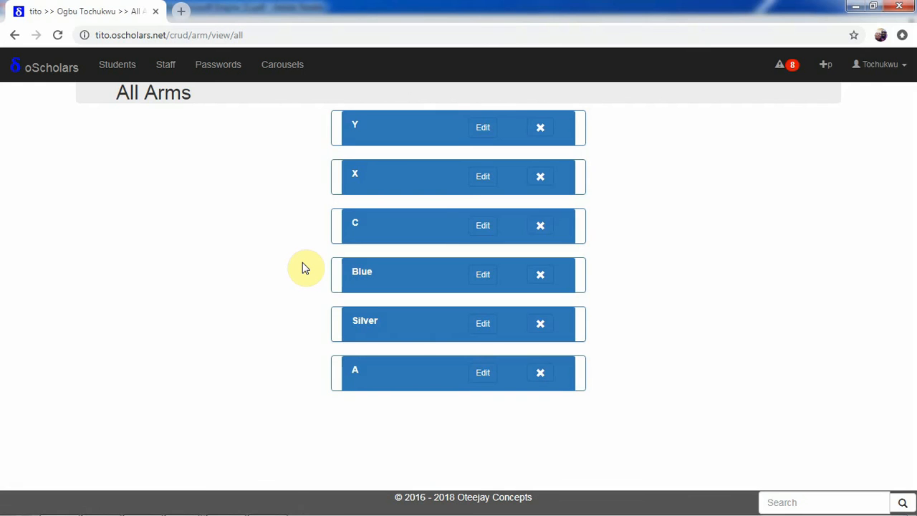
click(540, 226)
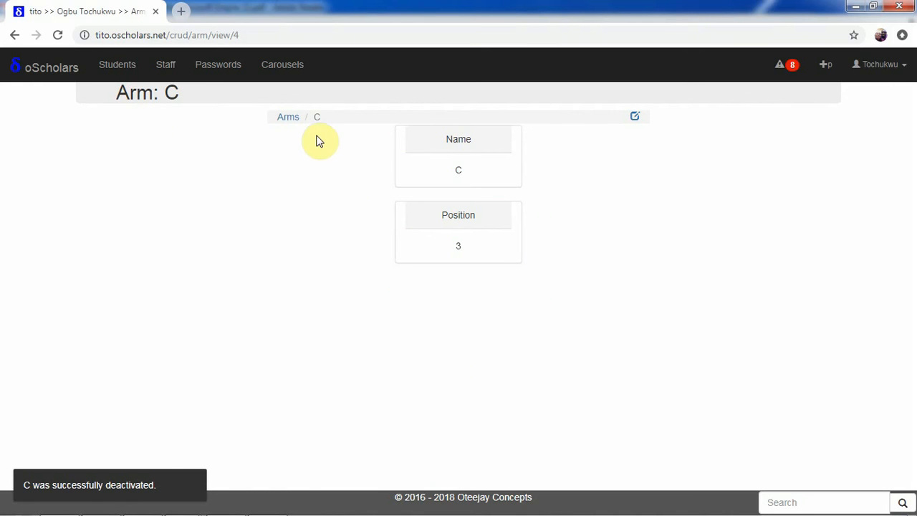
click(283, 121)
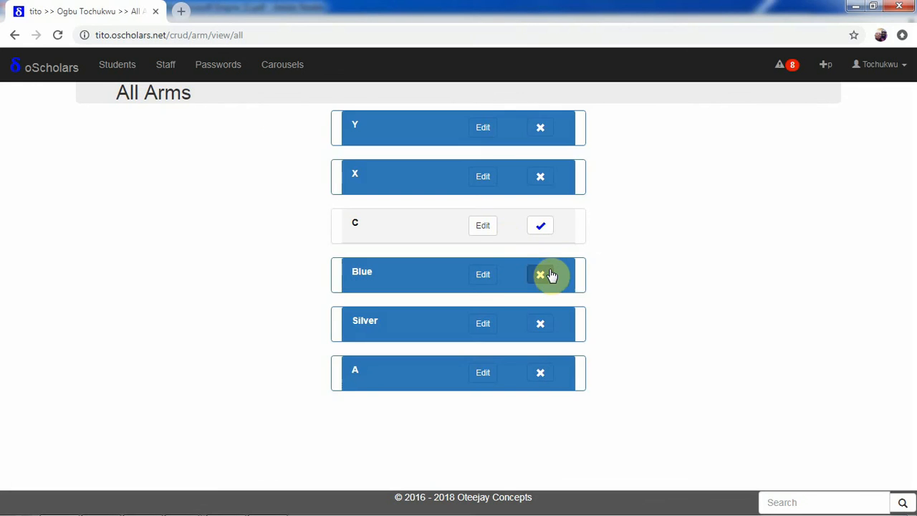
click(548, 278)
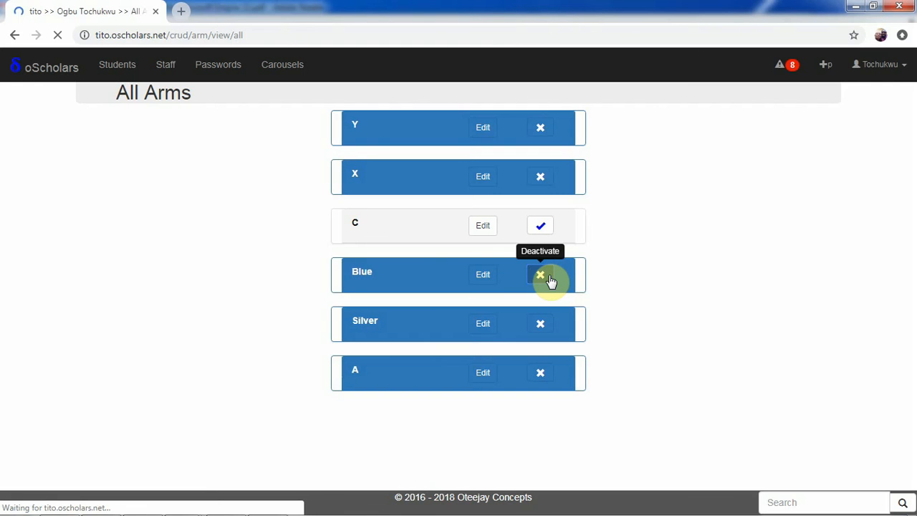